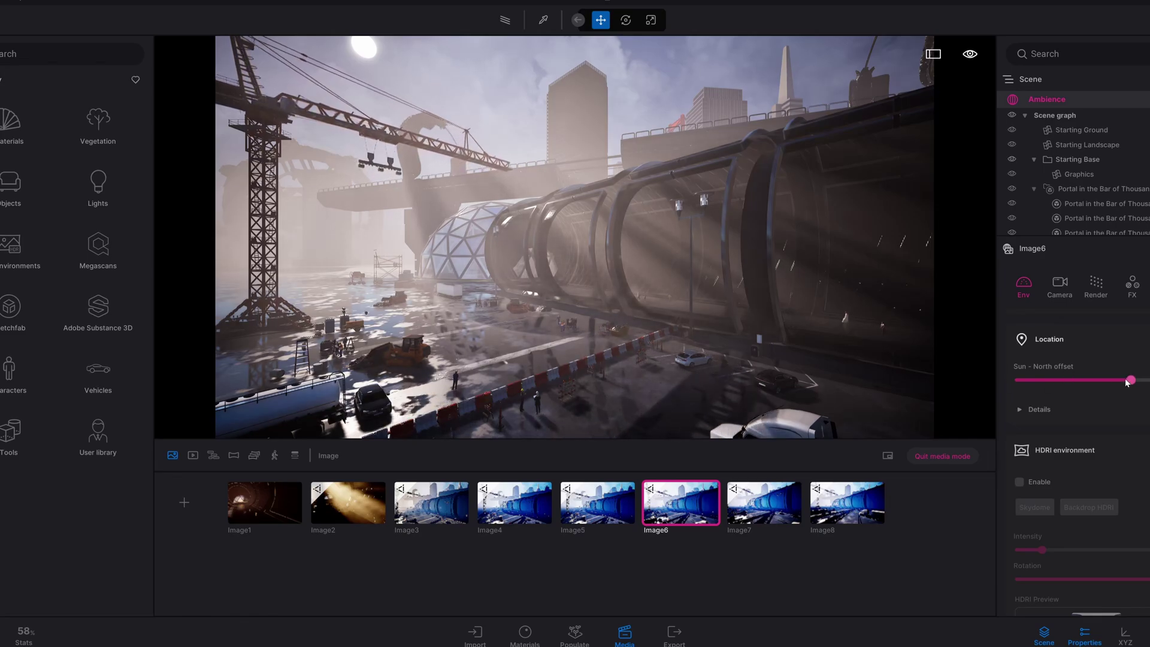
Step: Increase the sun's north offset for Image6 and shift its time of day slightly earlier
mouse_move(1131, 380)
mouse_down()
mouse_move(1115, 380)
mouse_move(1148, 381)
mouse_up()
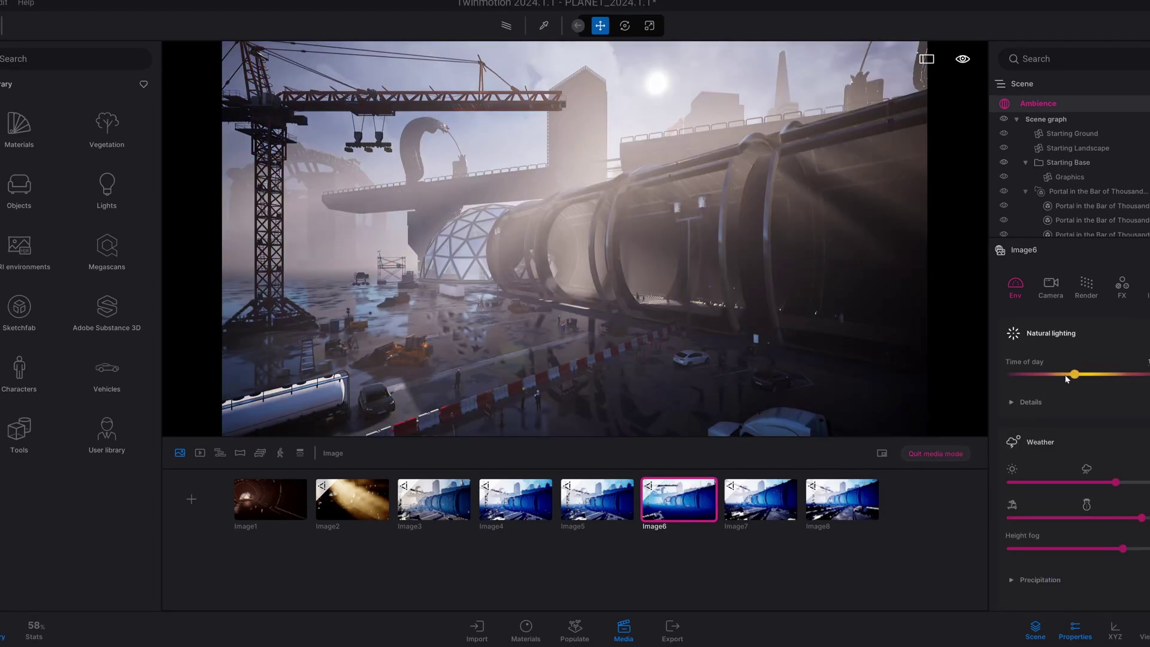
drag(1077, 378, 1060, 374)
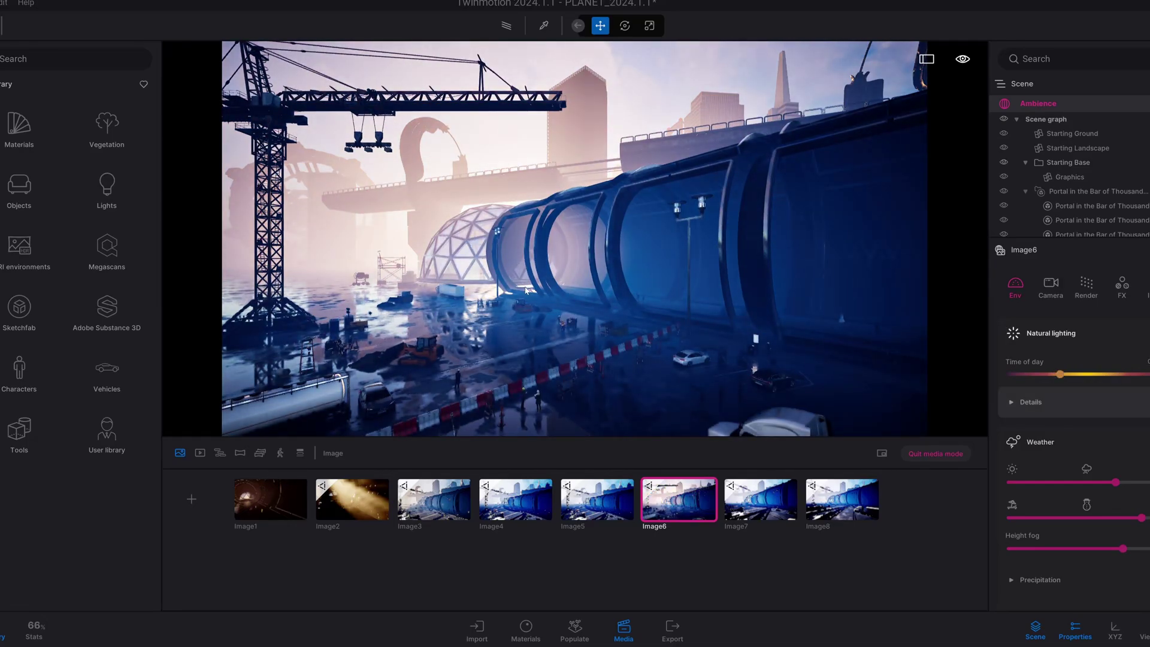
Step: Reduce the sun's north offset and set the location's month to earlier in the year
scroll(1113, 471, down, 5)
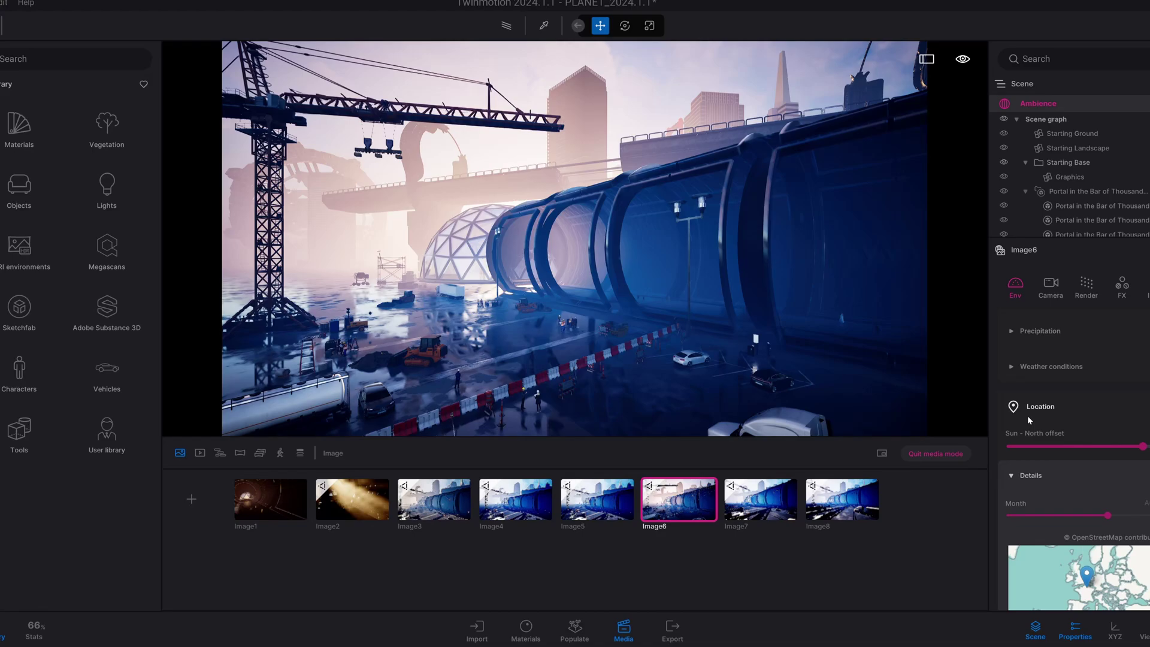
drag(1141, 446, 1085, 447)
scroll(1066, 448, down, 2)
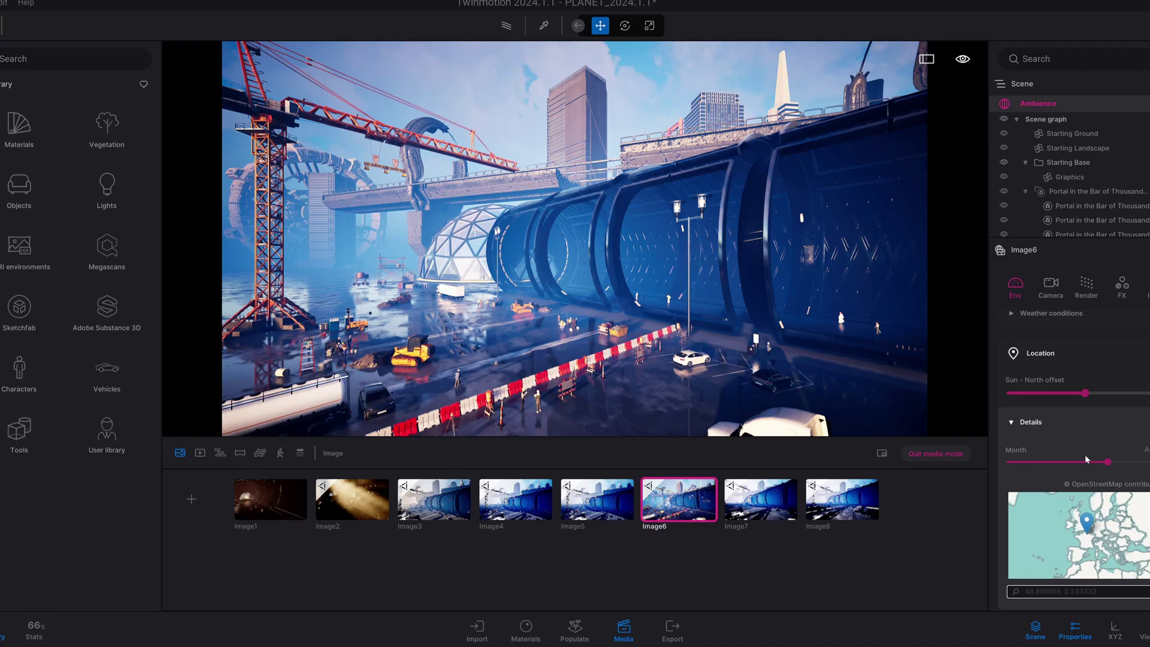
drag(1102, 460, 1037, 462)
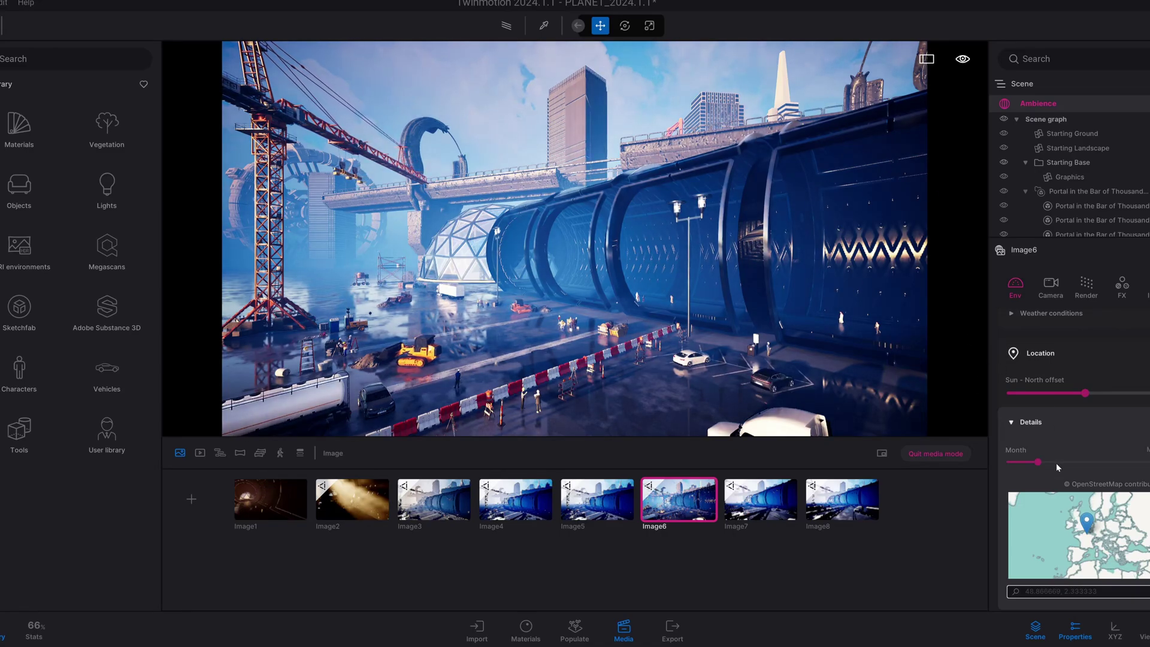
Step: Enable the HDRI environment for Image6 and show the Modern Buildings Night HDRI in the asset library
scroll(1057, 467, down, 5)
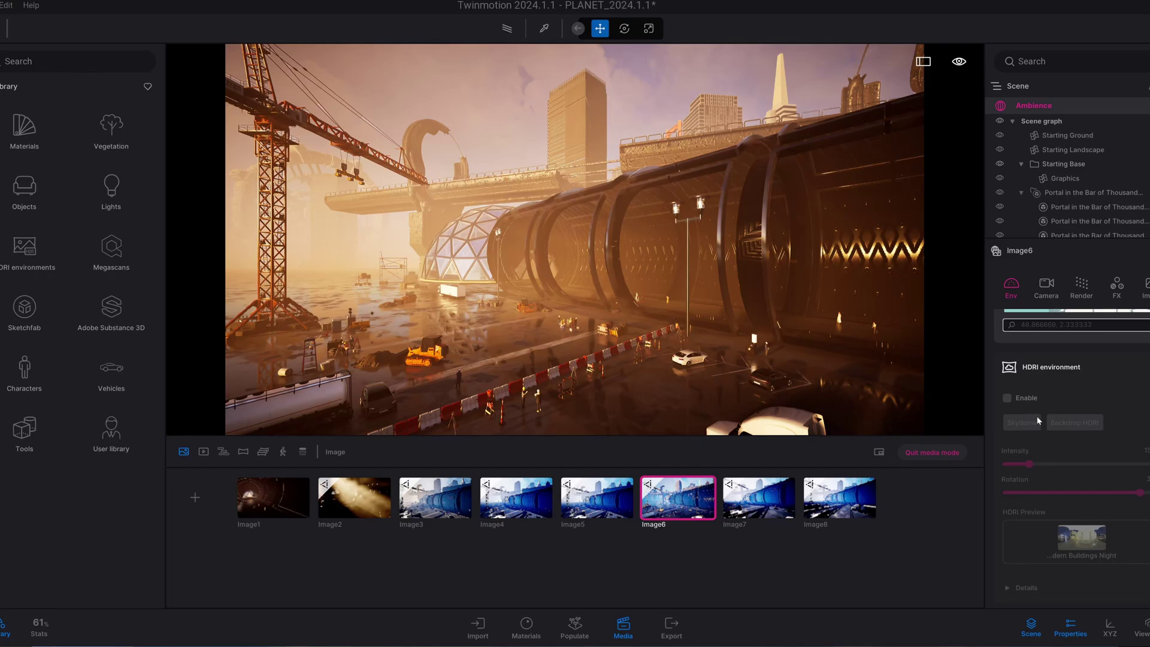
click(1019, 398)
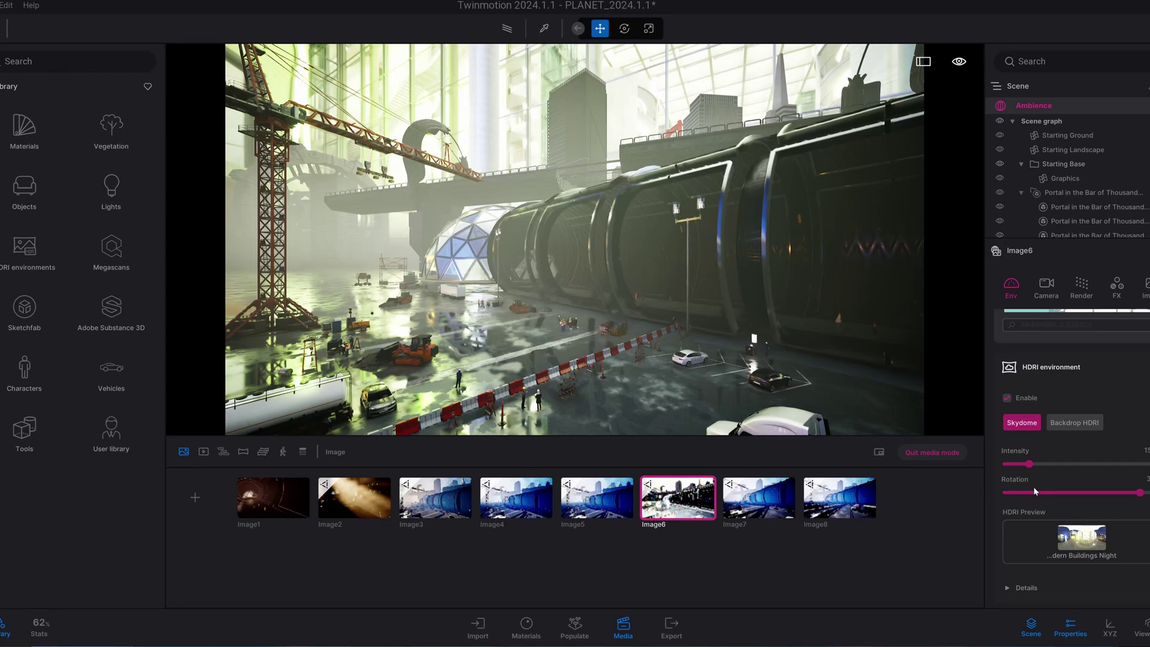
click(1078, 546)
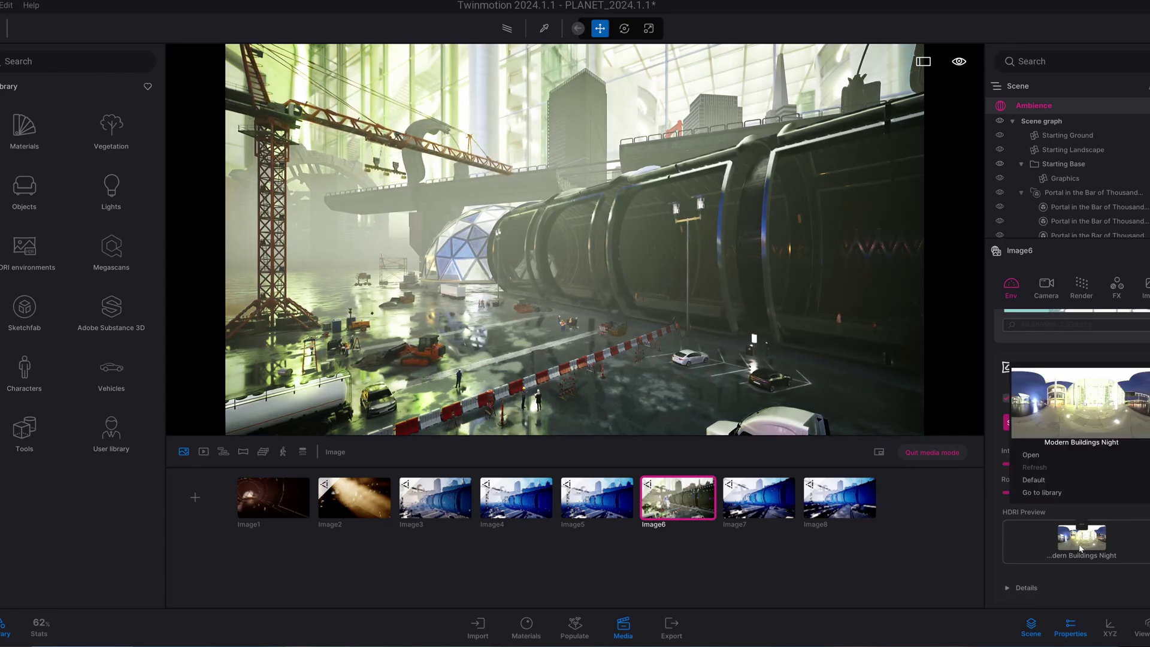
click(1038, 492)
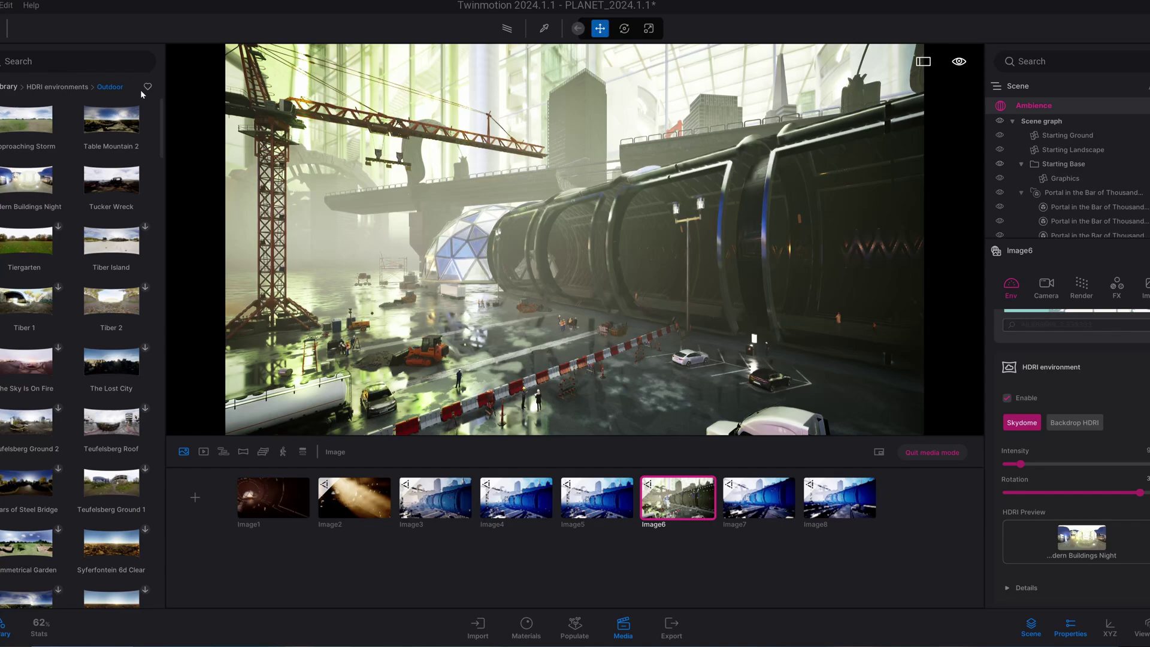
Step: Browse the outdoor HDRI environments and apply Red Hill Straight as the skydome
scroll(67, 407, down, 7)
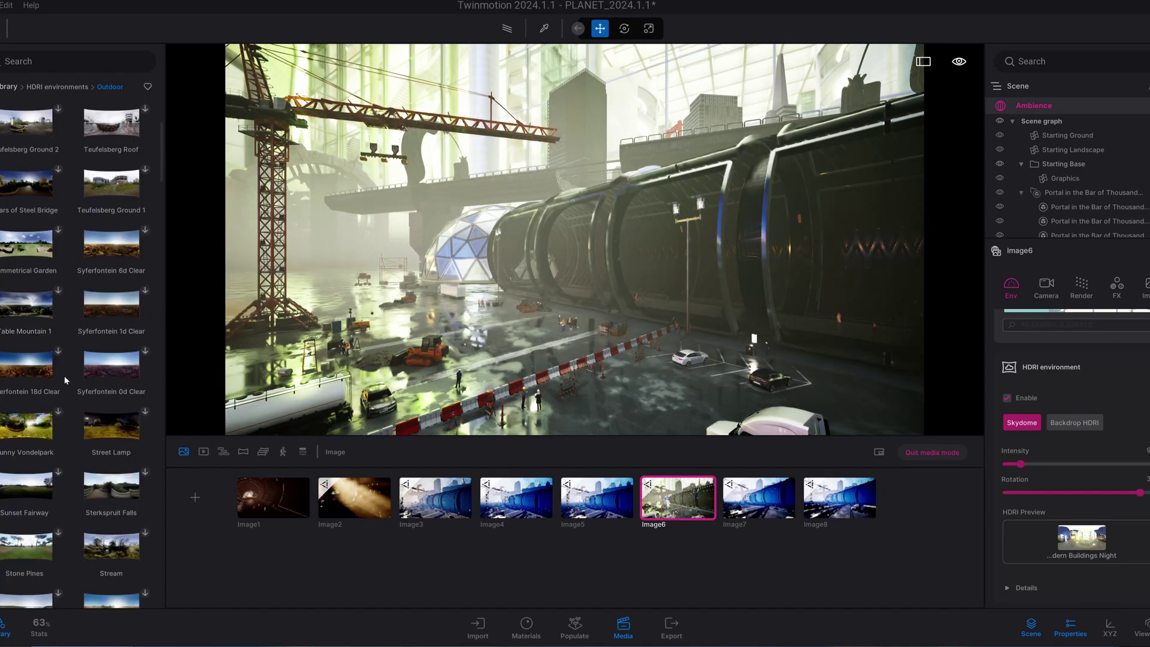
scroll(66, 386, down, 9)
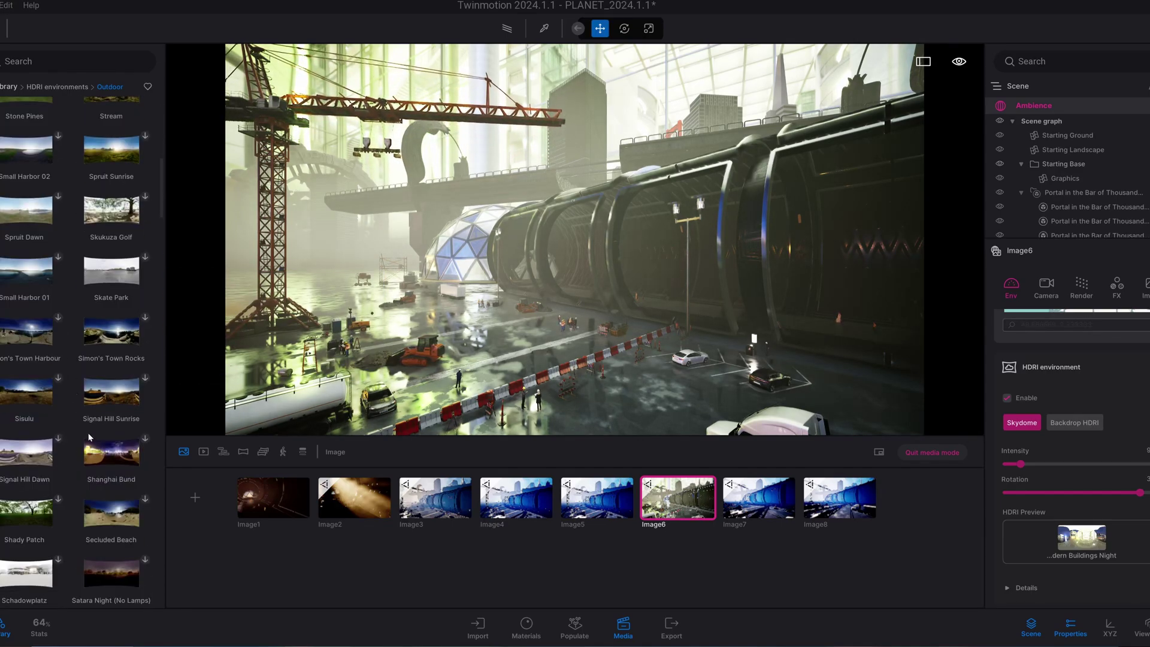
mouse_move(97, 417)
scroll(99, 415, down, 9)
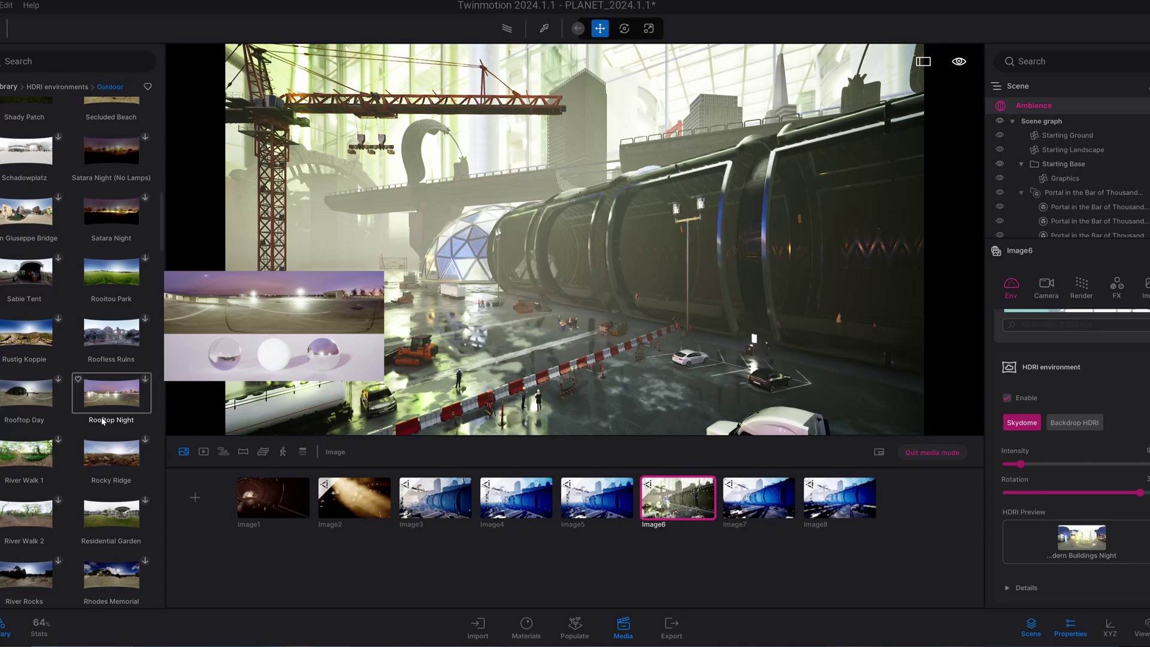
scroll(103, 427, down, 5)
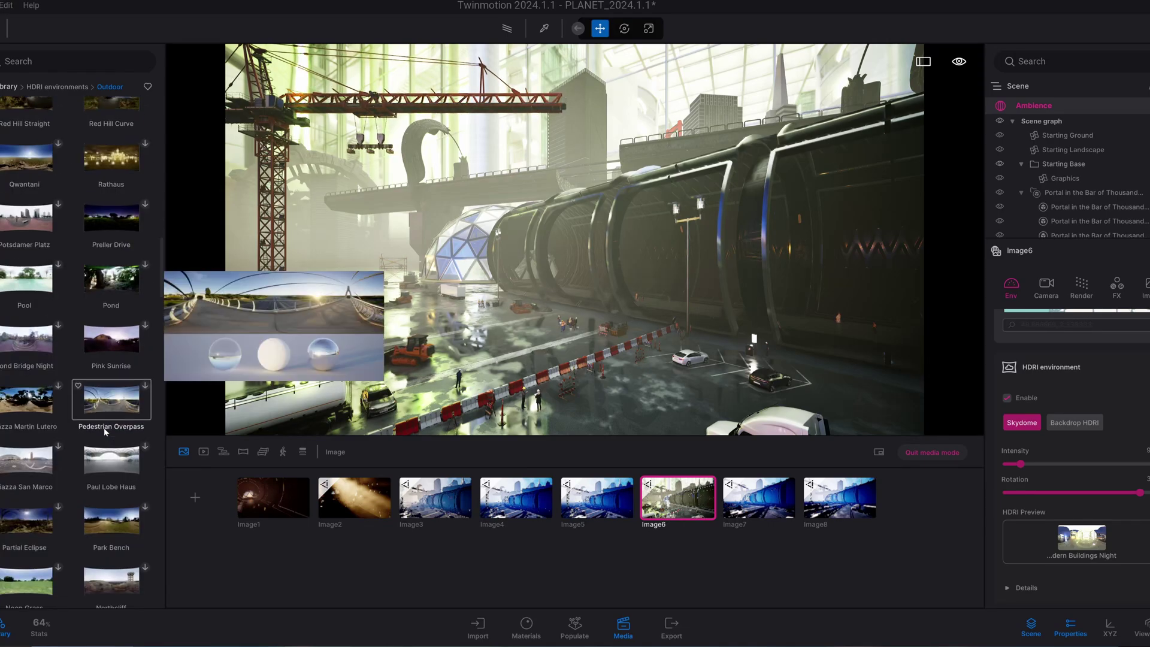
scroll(103, 428, down, 4)
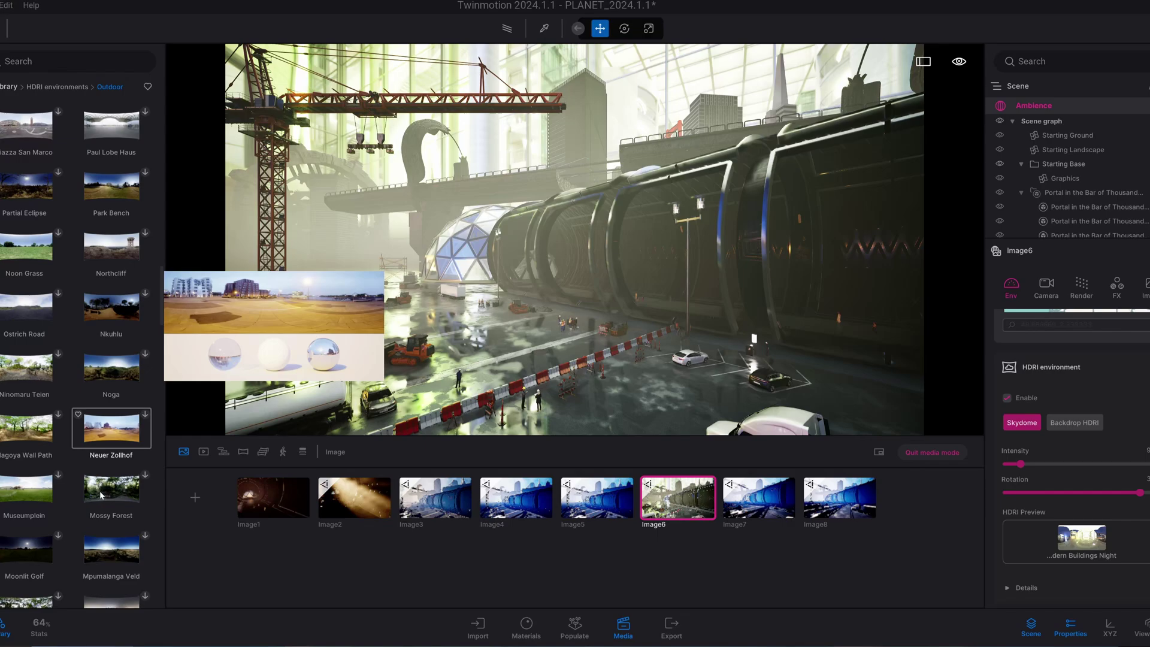
scroll(128, 473, up, 3)
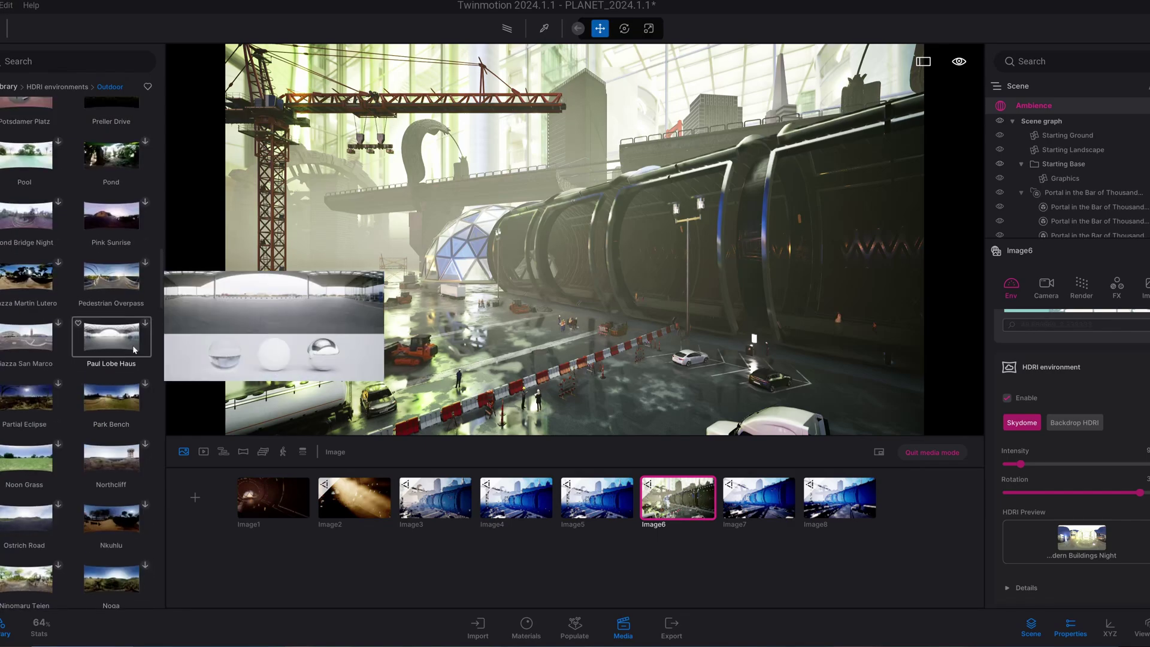
scroll(139, 327, up, 1)
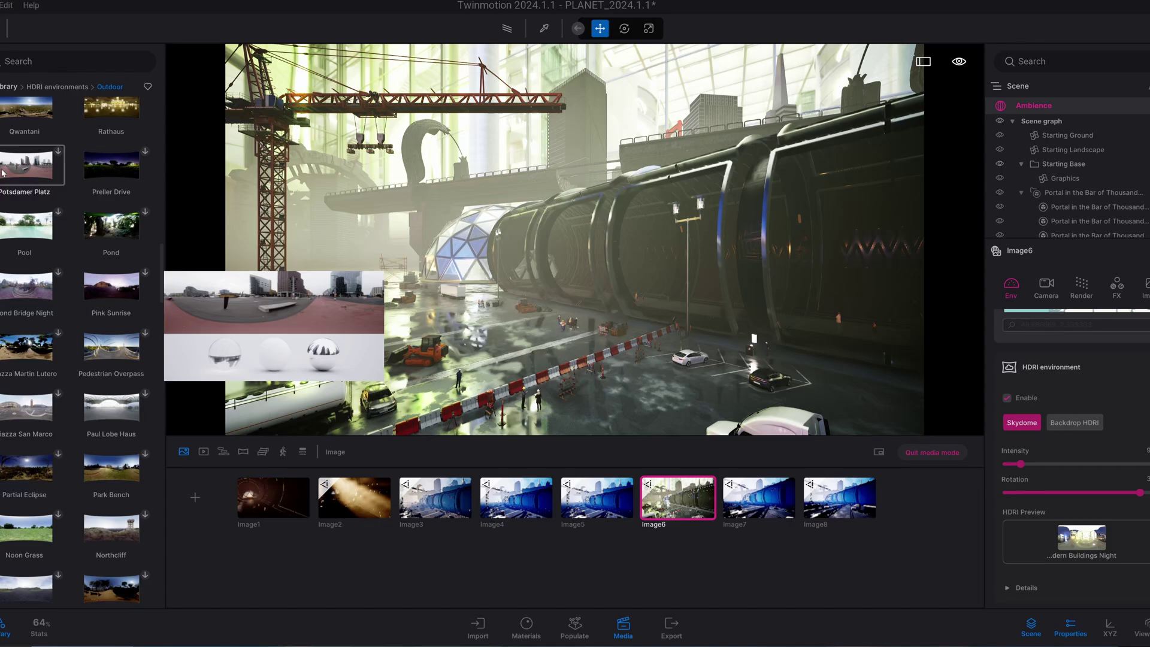
scroll(60, 157, up, 2)
click(58, 194)
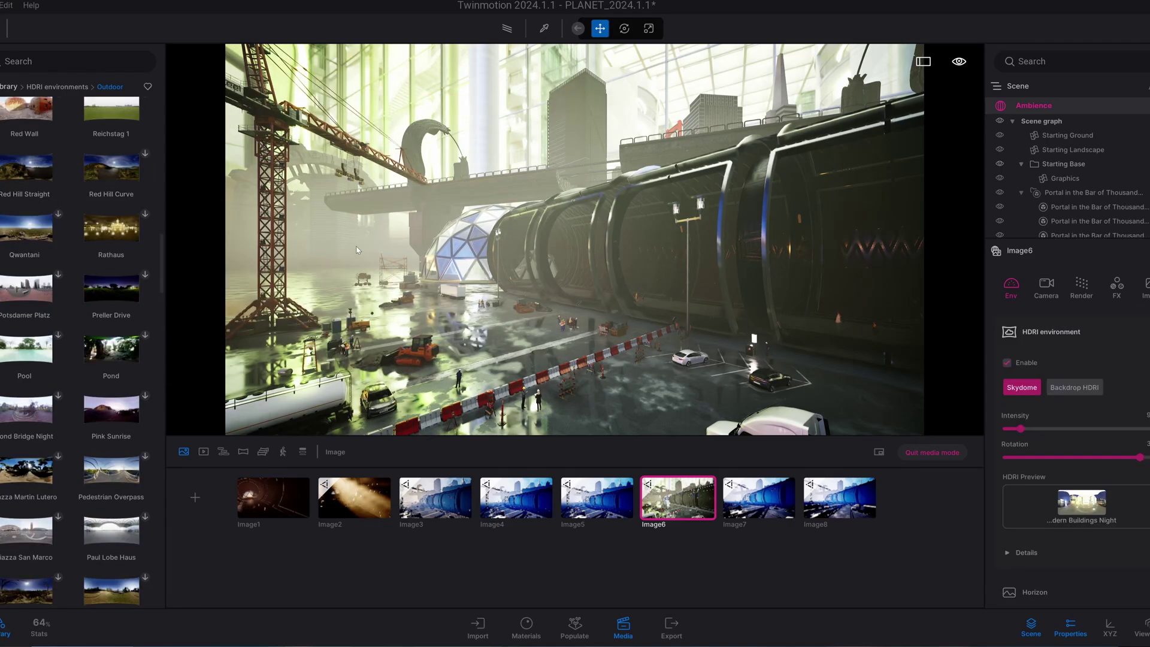
mouse_move(21, 182)
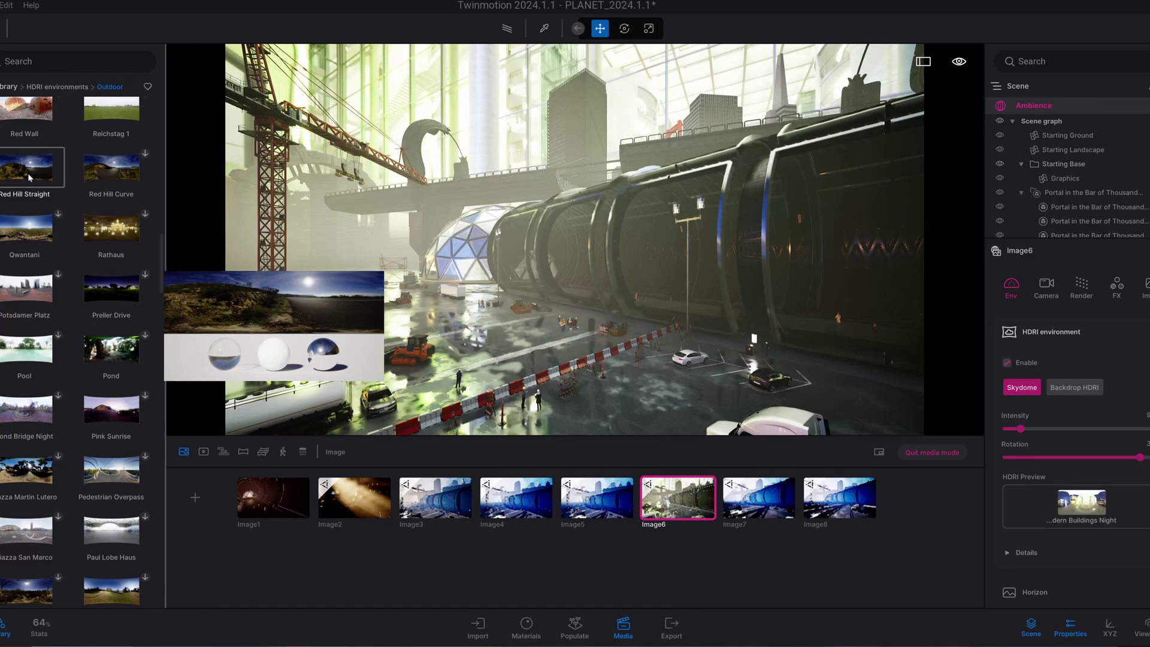
scroll(108, 270, up, 3)
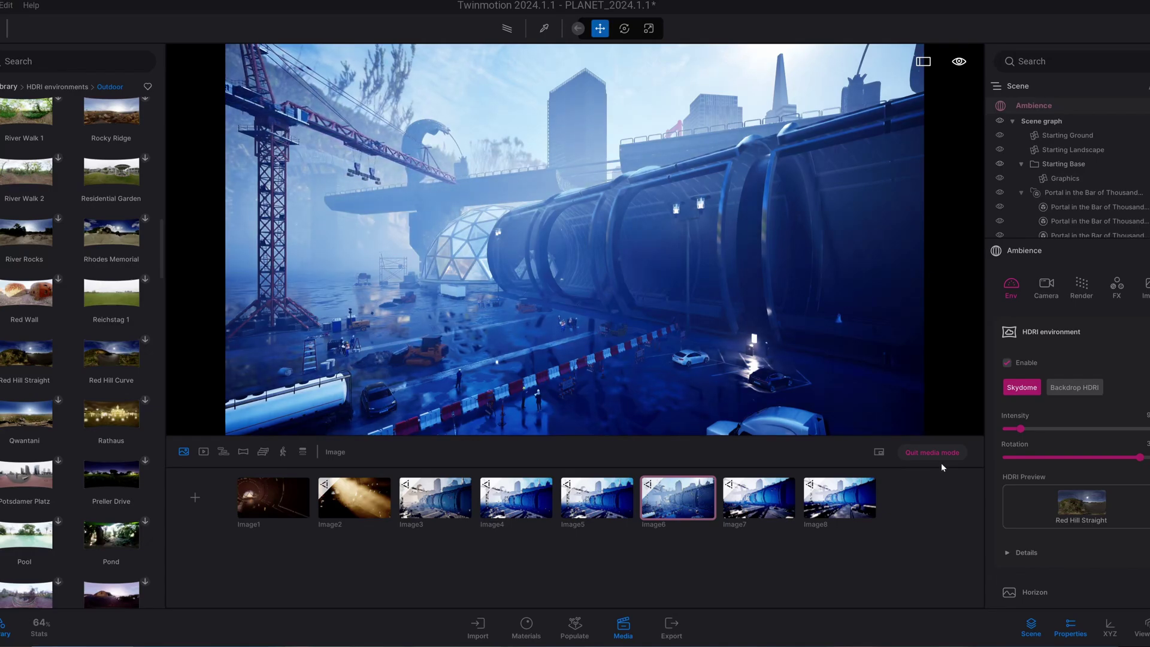
Step: Try the Backdrop HDRI mode for the environment and return to Skydome
scroll(1055, 424, down, 1)
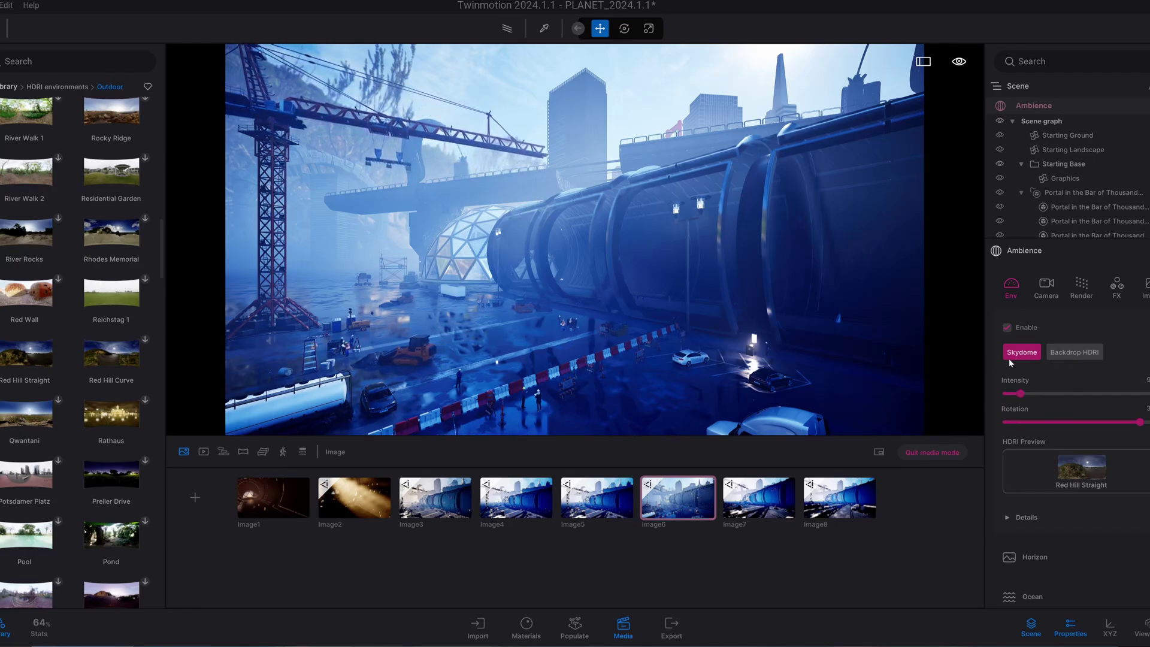
click(1081, 354)
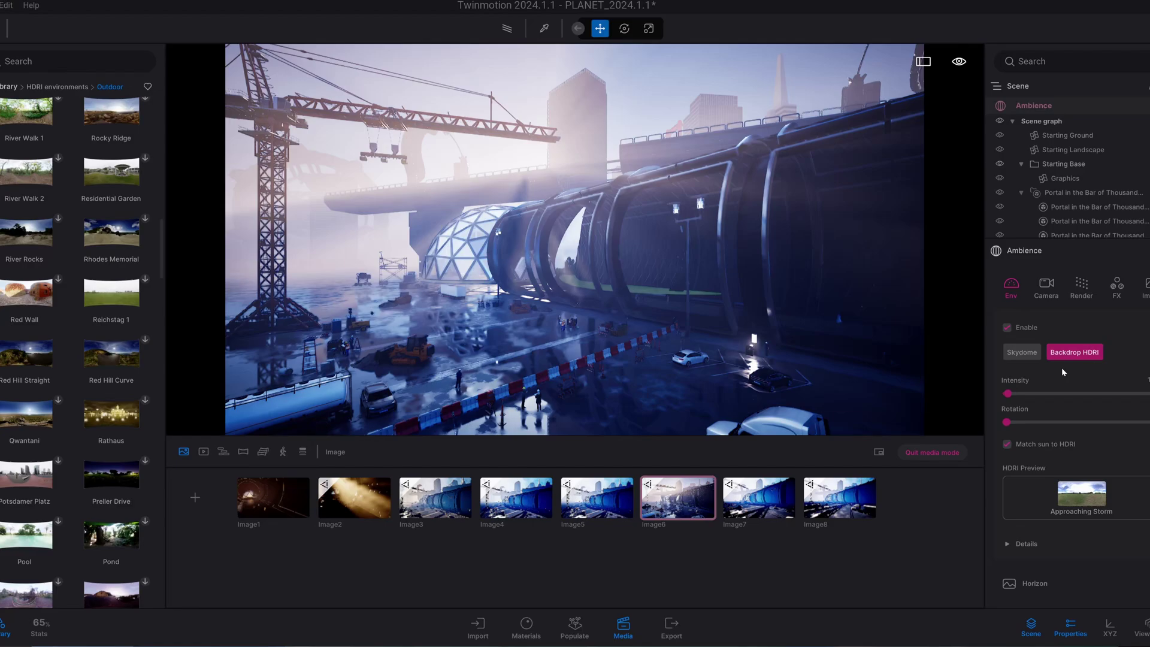
click(1024, 354)
Step: Adjust the skydome's intensity and rotate it so the hillside sits behind the city
drag(1027, 394, 1052, 395)
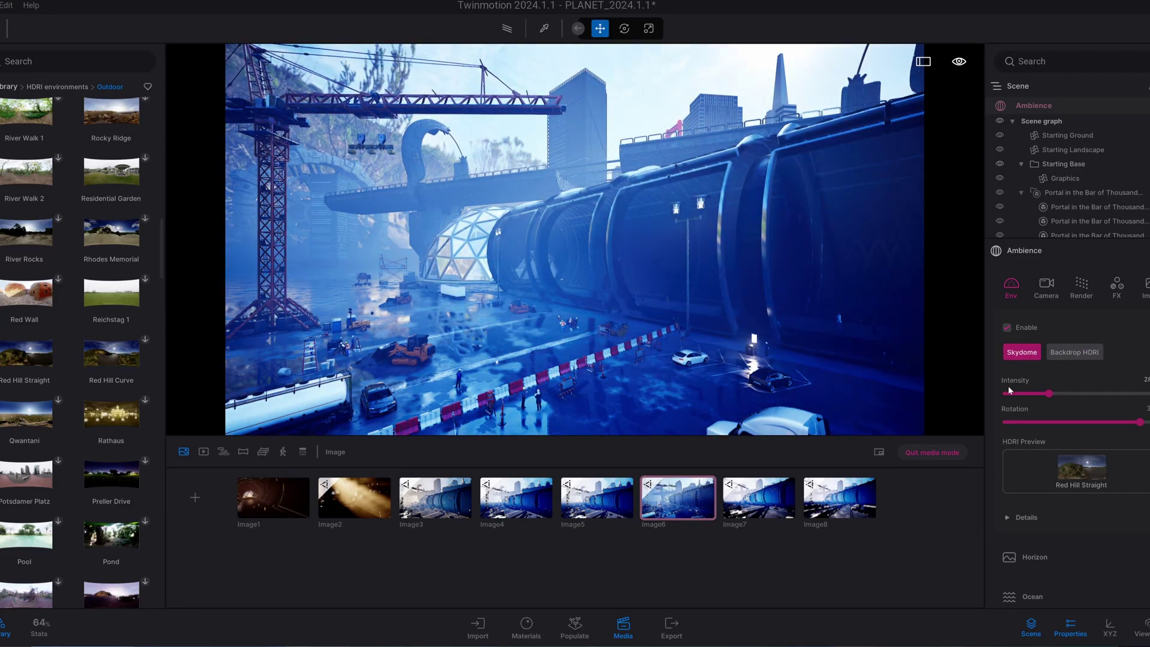
drag(1134, 428, 978, 418)
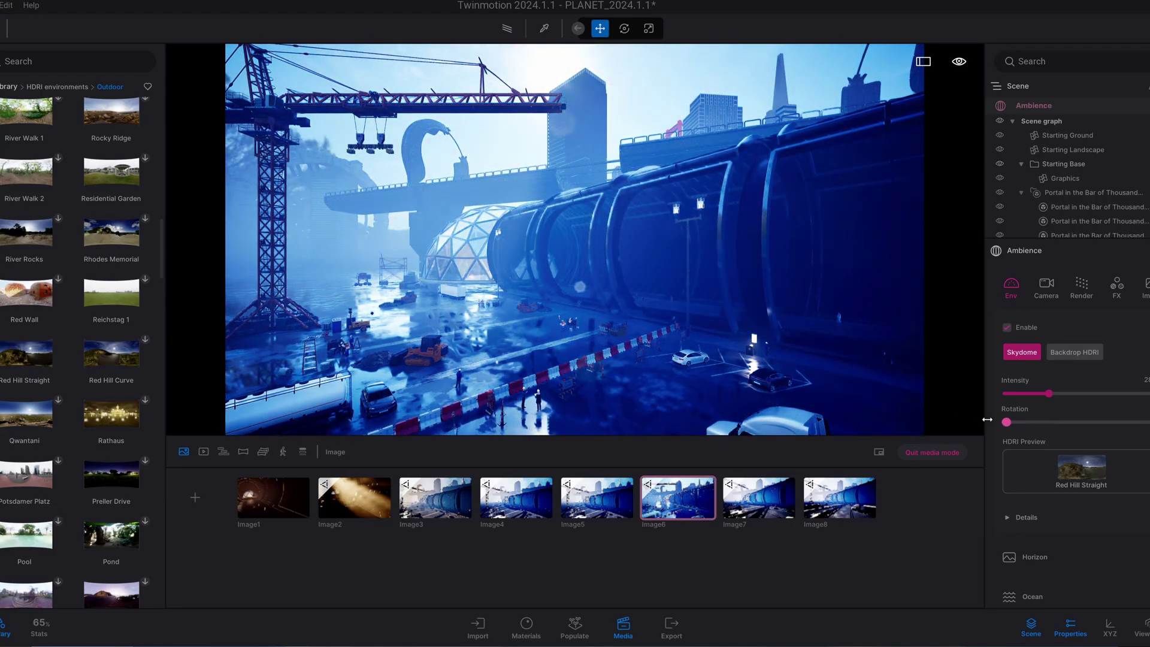
click(1078, 422)
drag(1049, 393, 1107, 423)
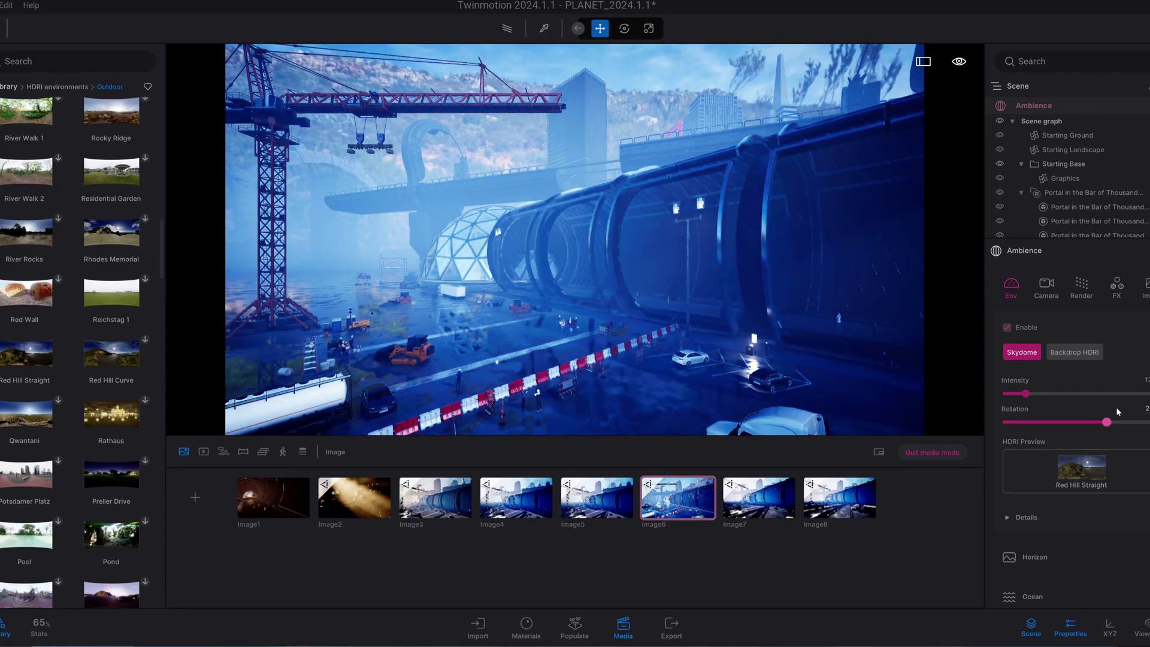
Step: Warm the camera's white balance to about 8400
scroll(1093, 488, up, 2)
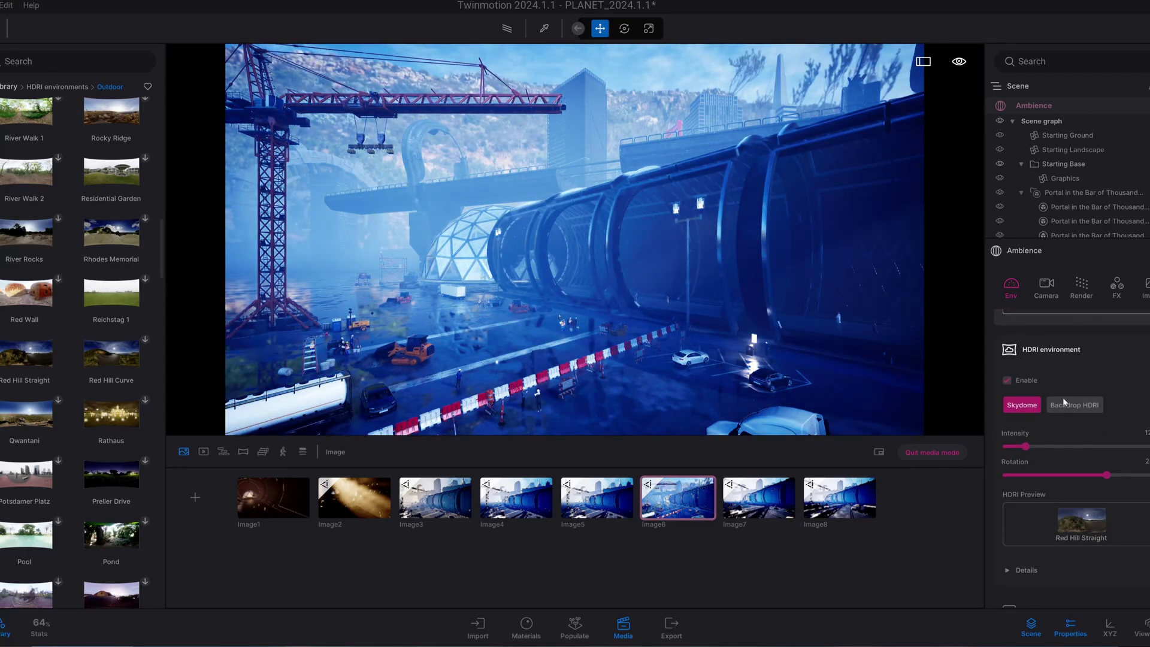
click(1046, 286)
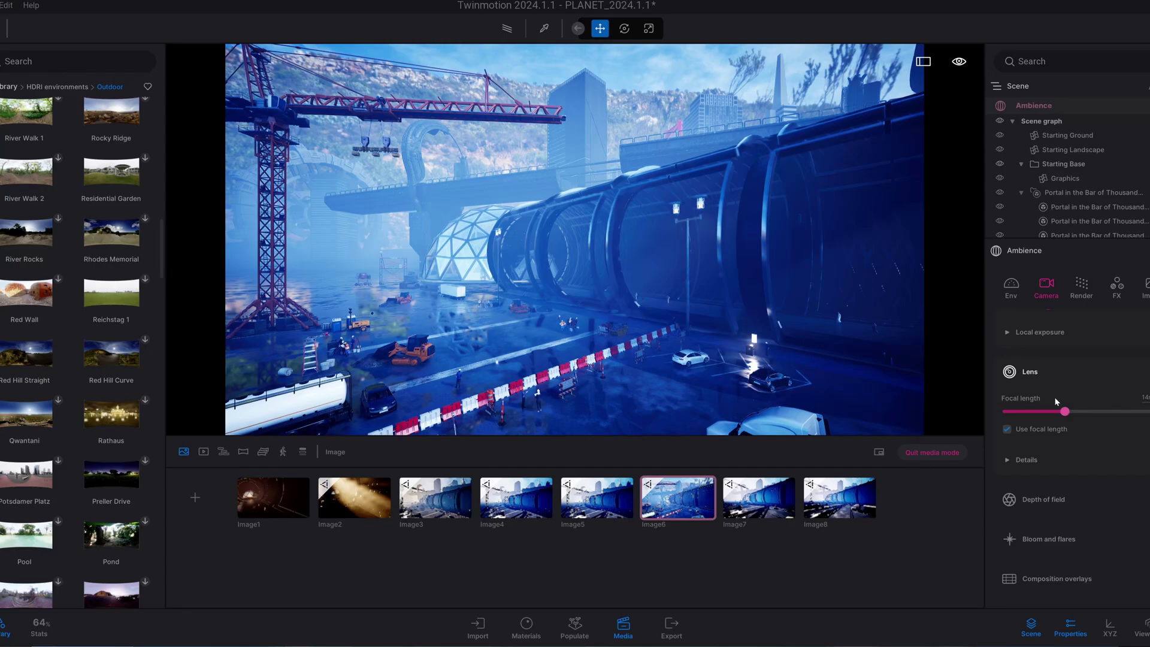
scroll(1055, 396, up, 5)
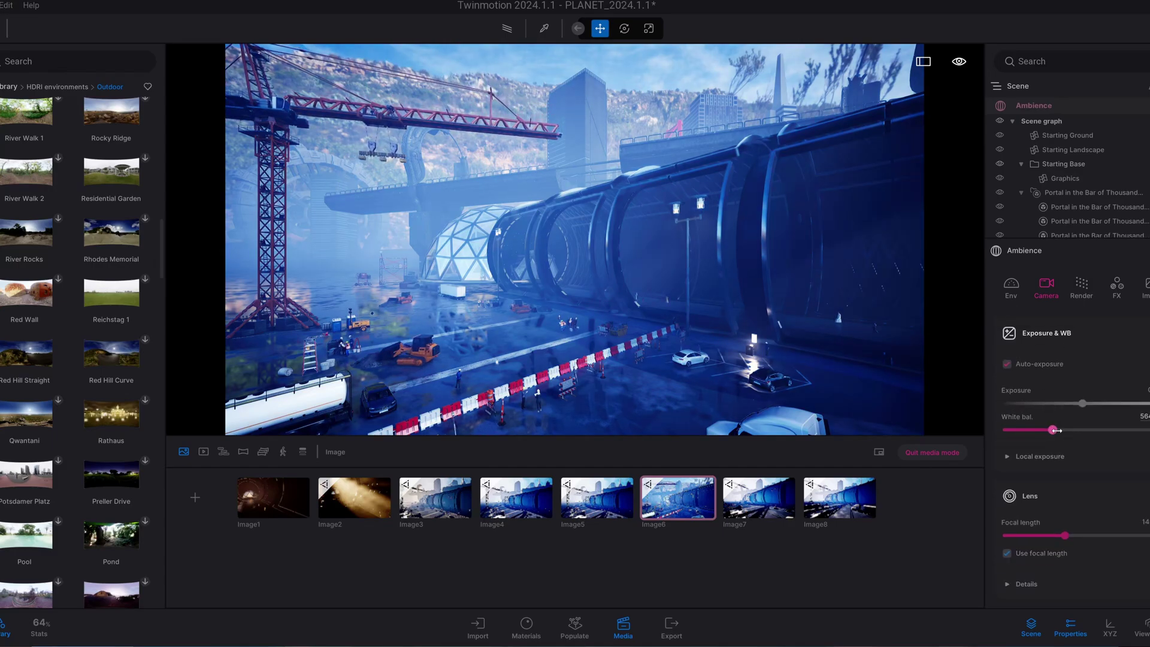
drag(1055, 430, 1084, 430)
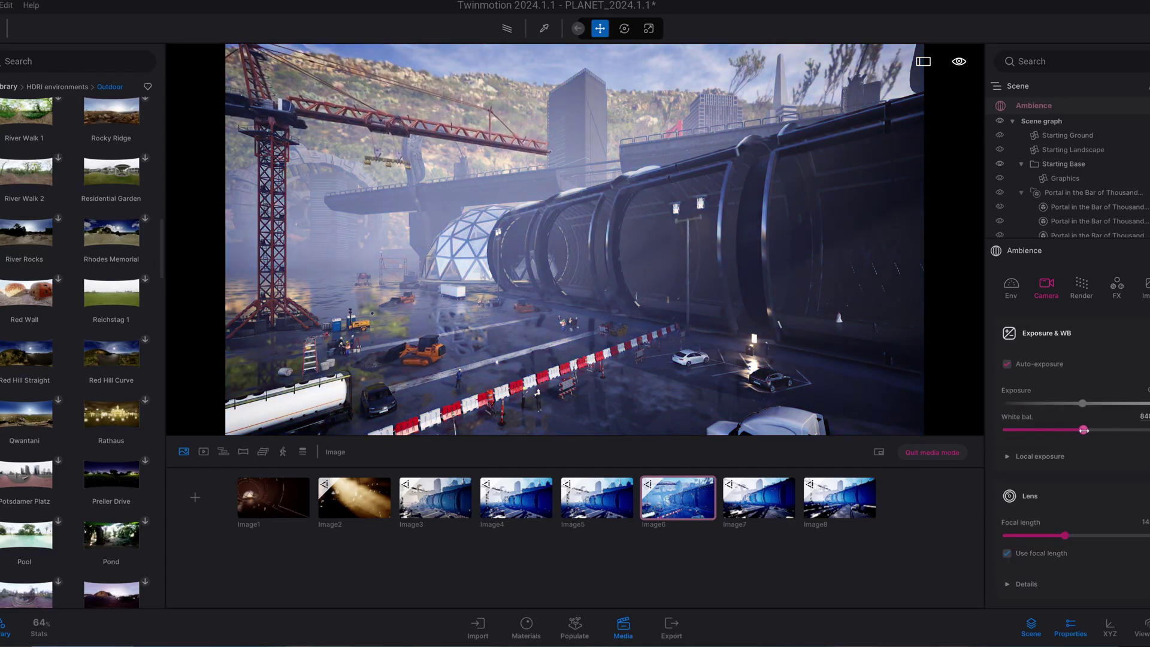
Step: Stop the HDRI from affecting the lighting, and turn Match sun to HDRI off and back on
click(1011, 287)
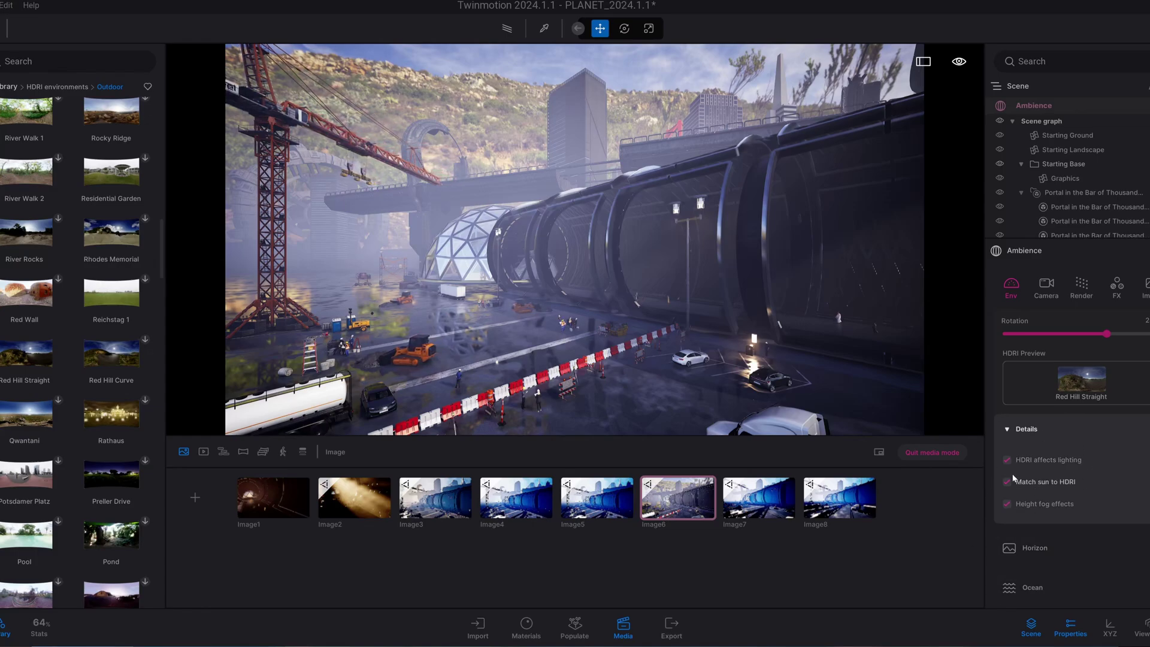
click(1042, 462)
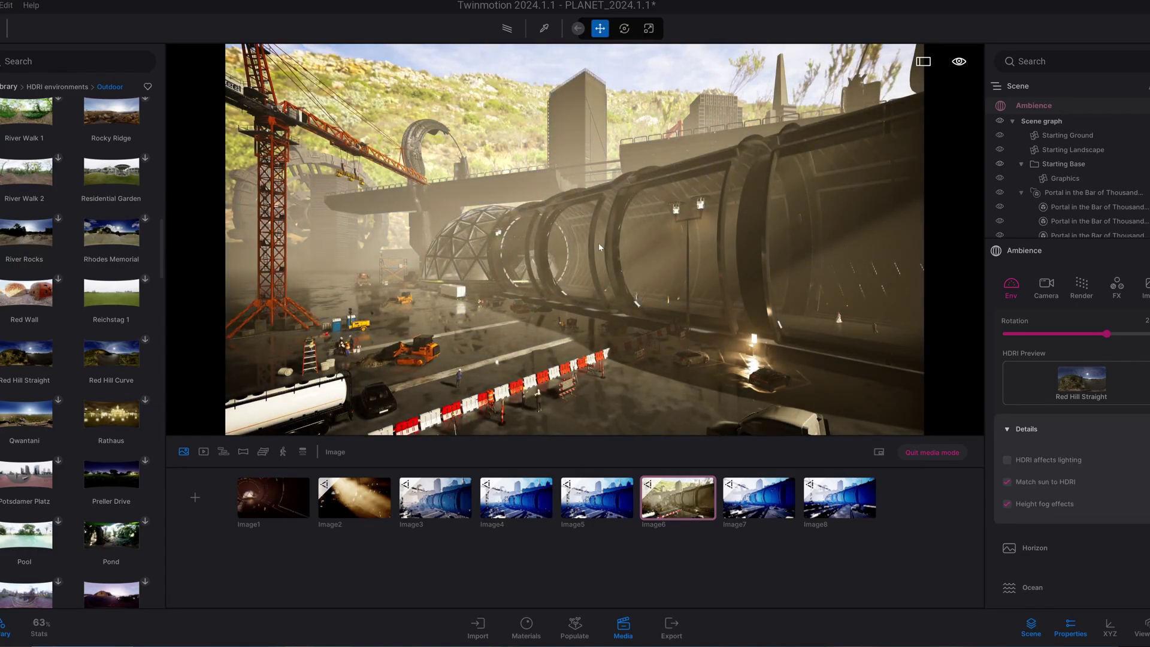
click(1008, 482)
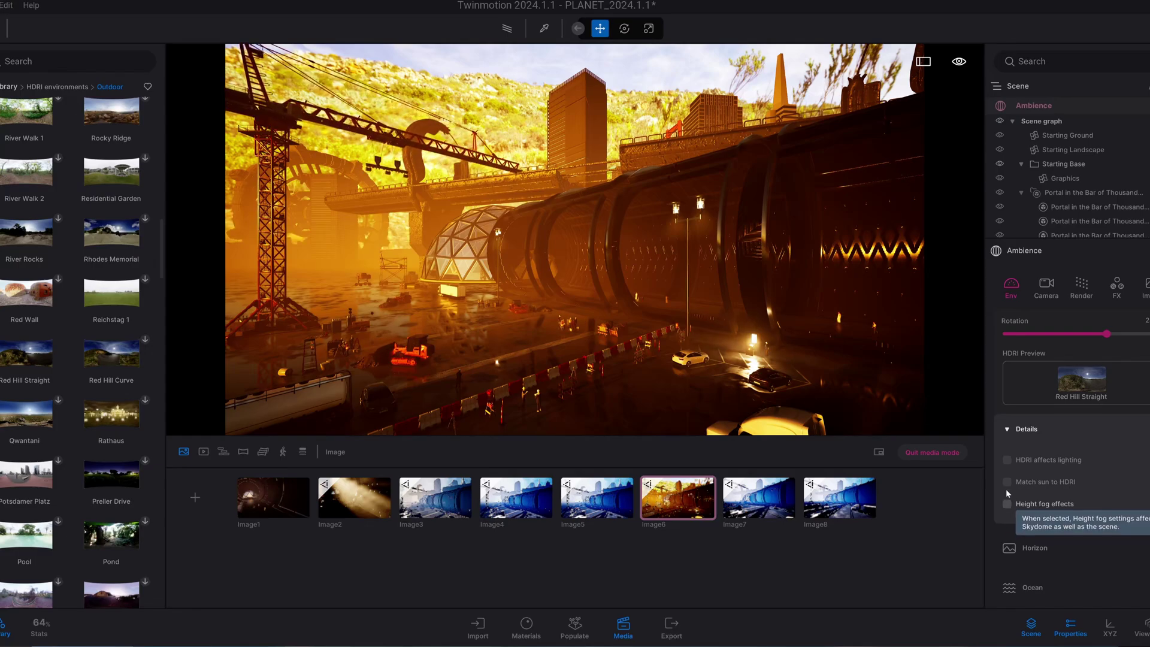
click(1005, 479)
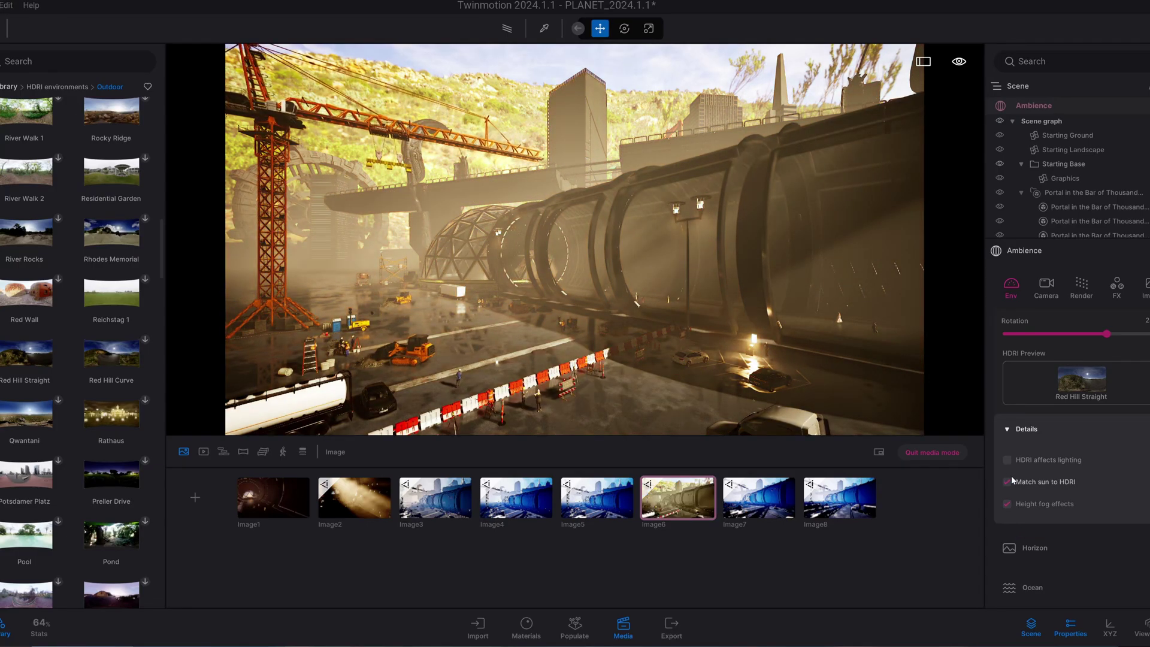
scroll(1097, 496, down, 1)
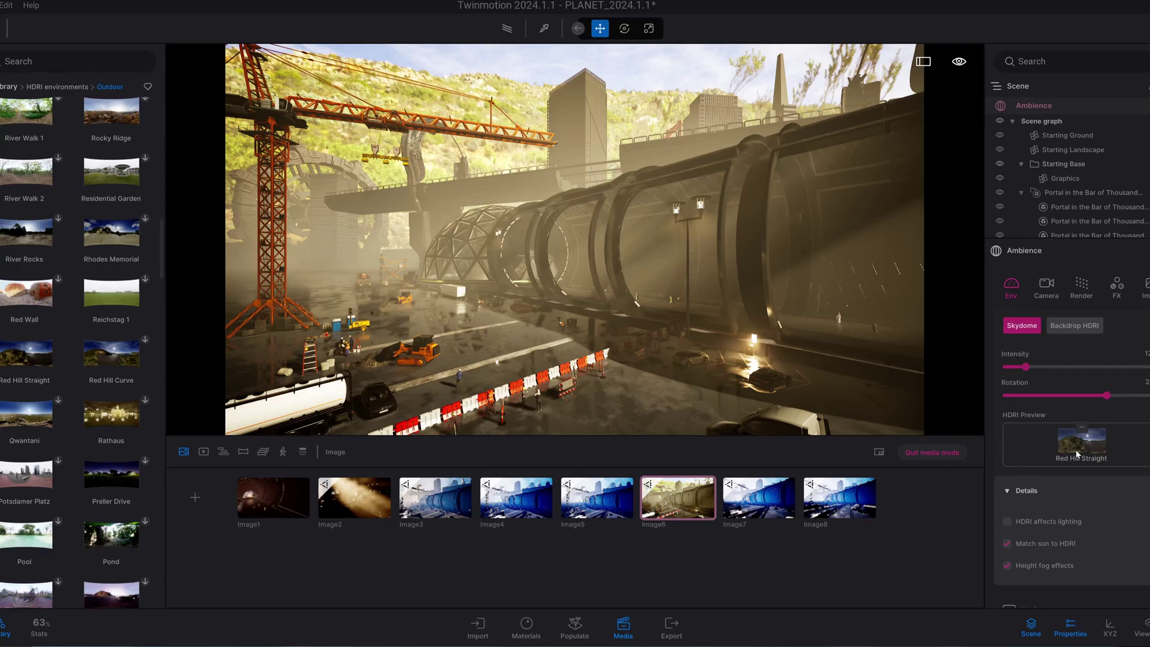
click(1007, 473)
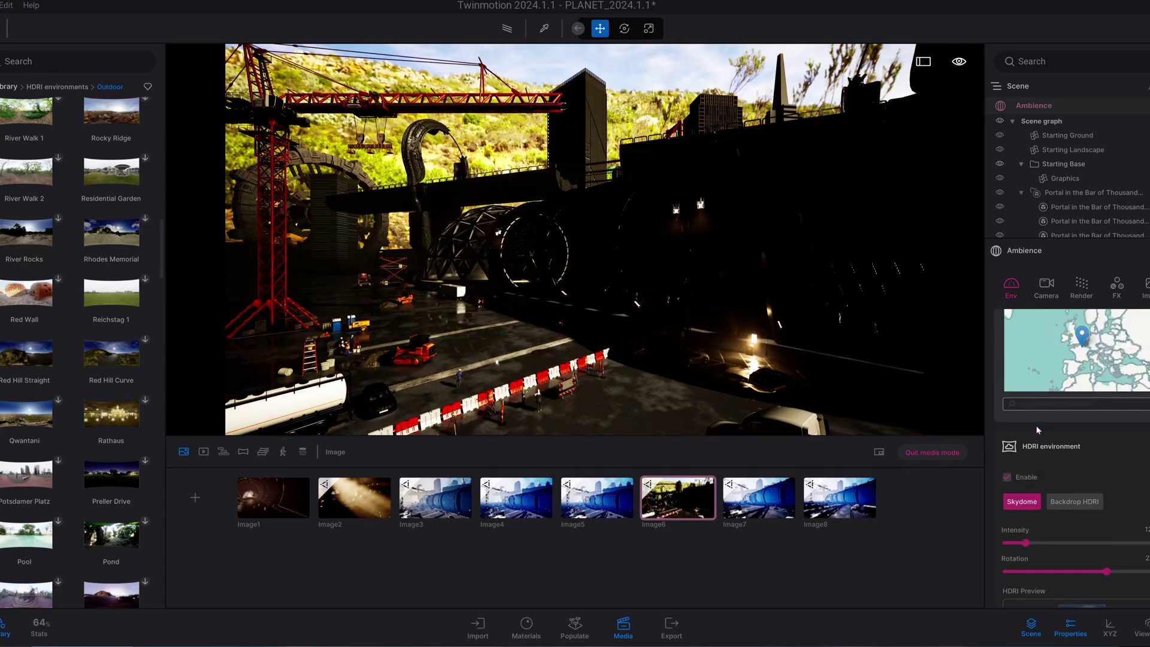
scroll(1034, 427, up, 2)
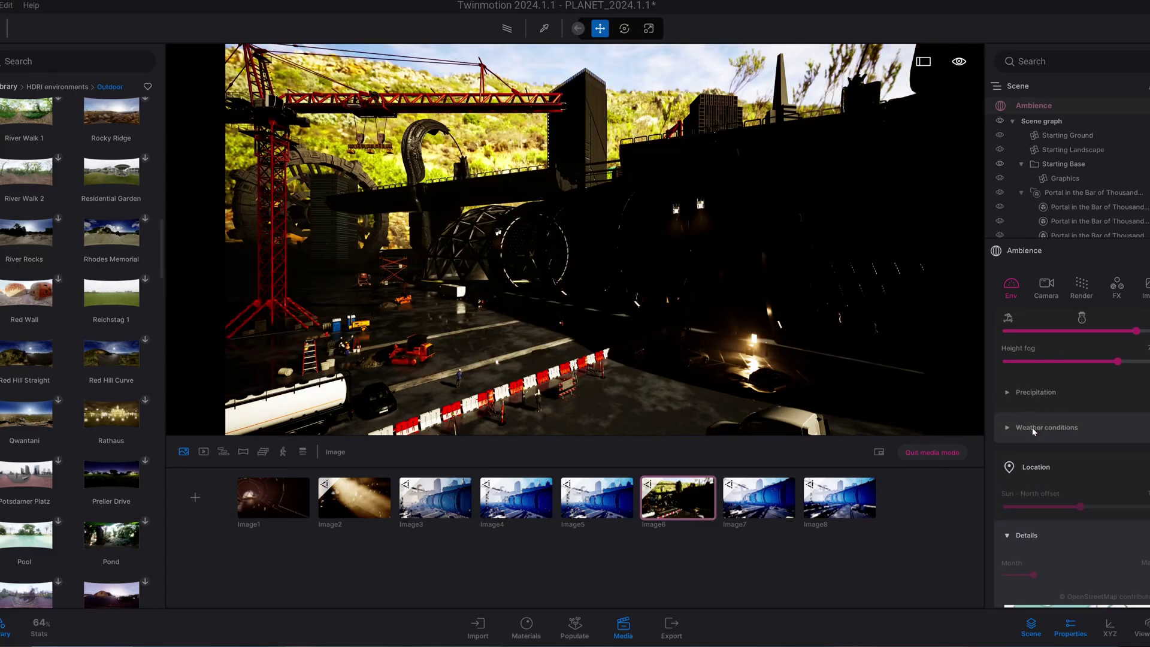
Step: Disable the HDRI environment in the Ambience settings so natural lighting controls the Image6 view
scroll(1070, 429, up, 5)
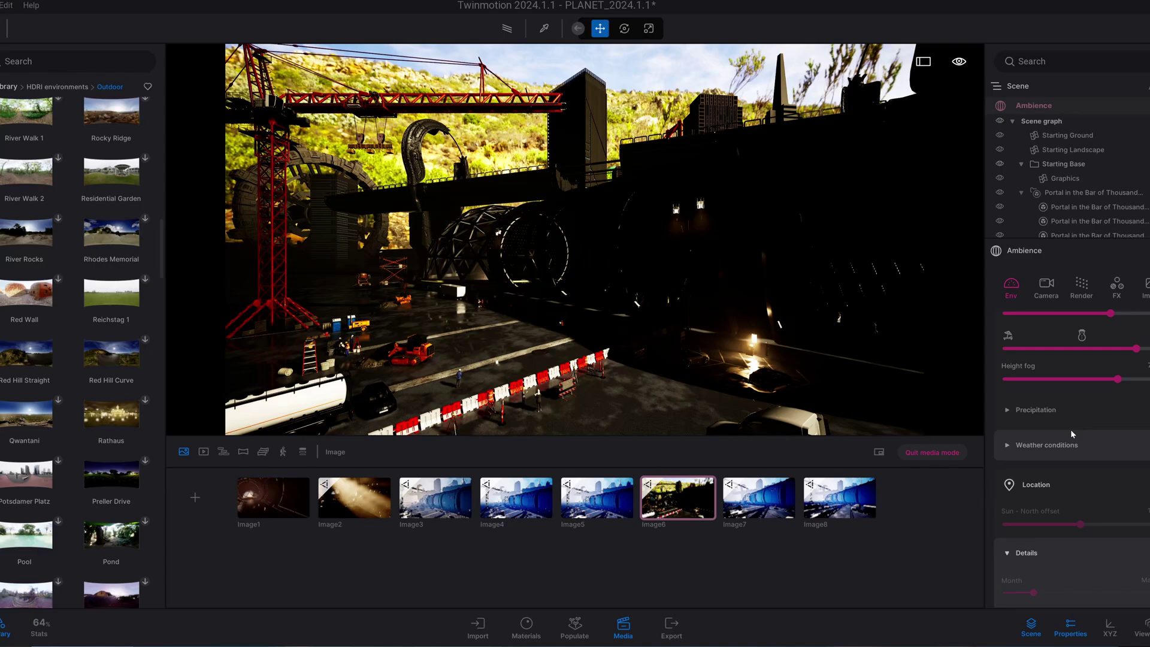
scroll(1027, 420, down, 5)
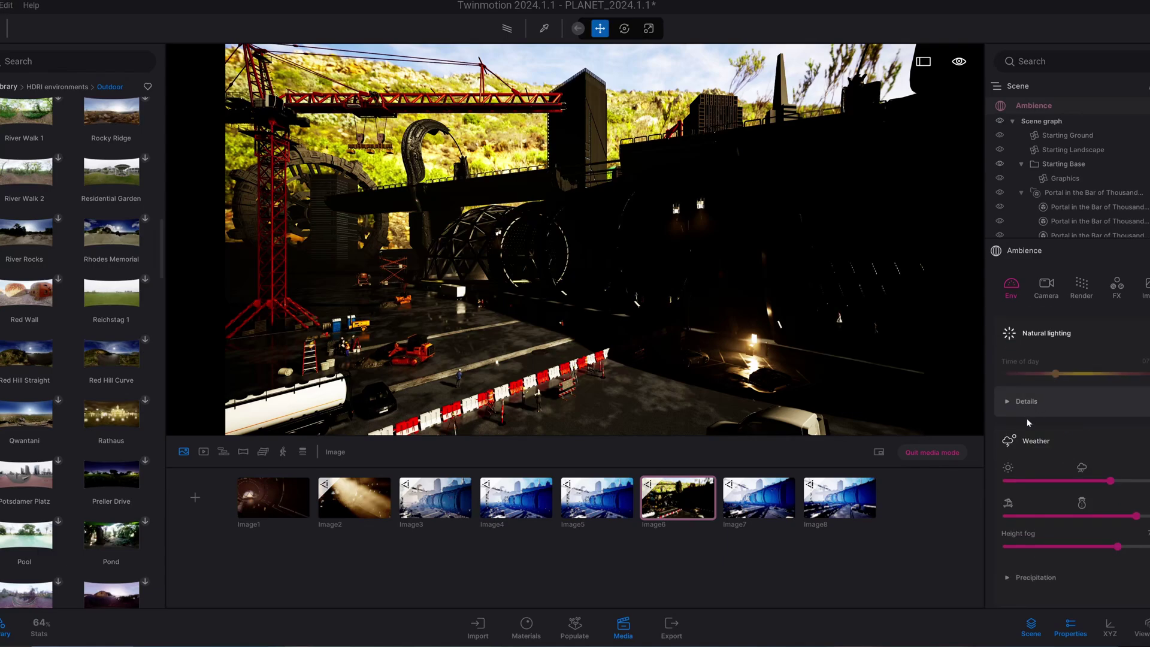
scroll(1042, 426, down, 5)
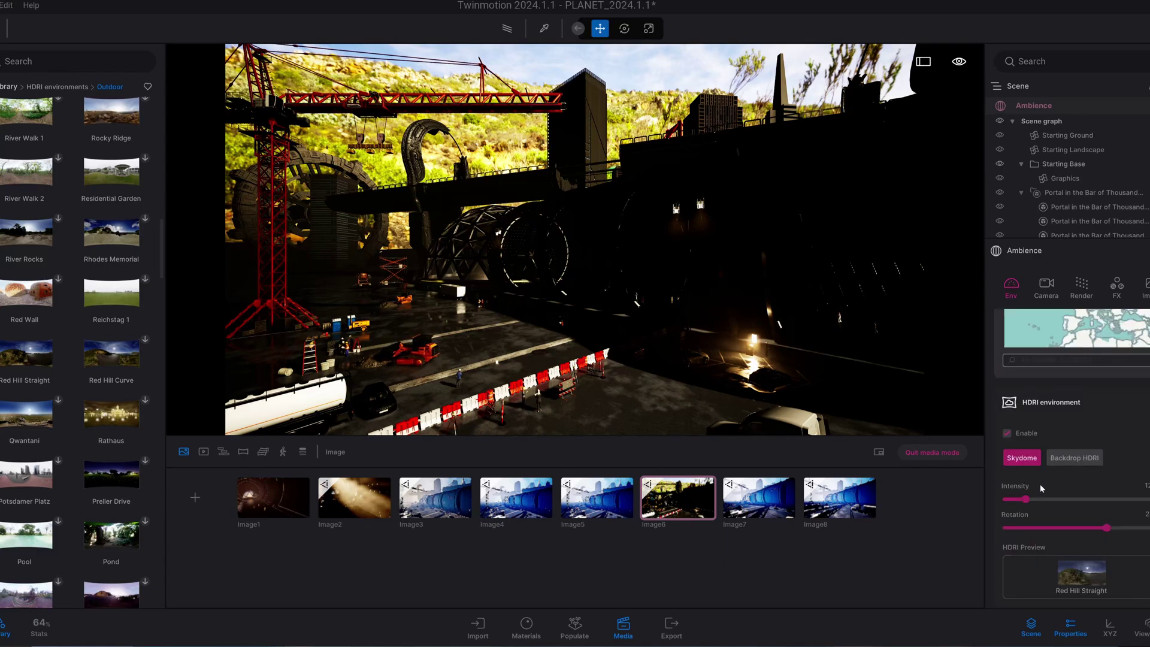
click(1006, 433)
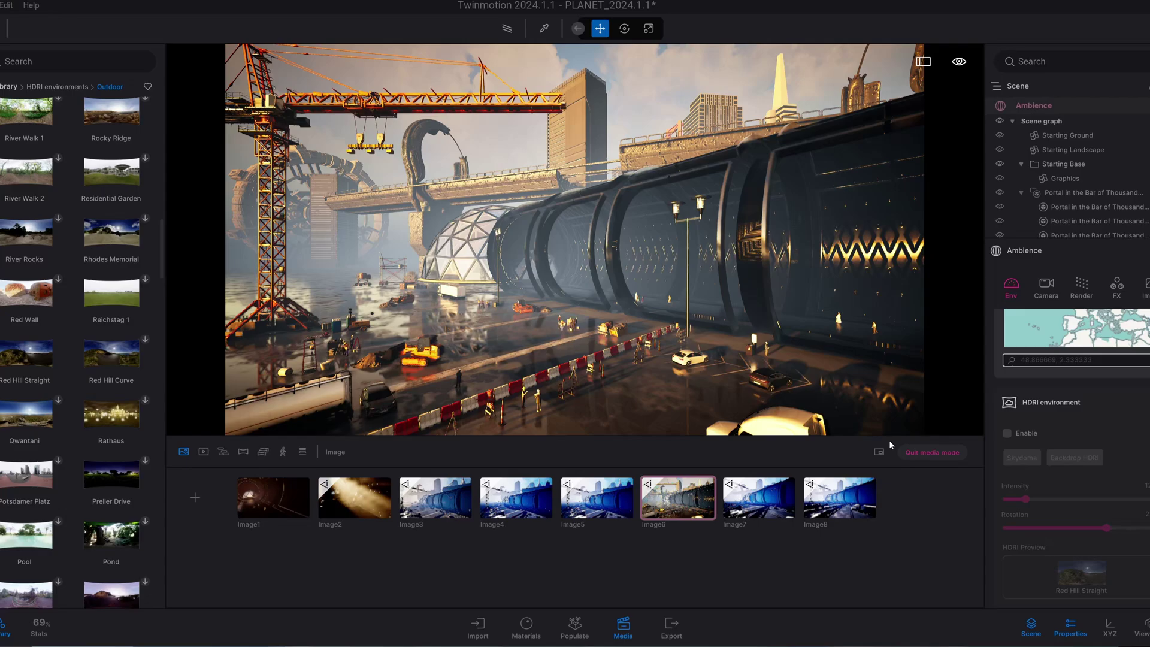
Step: Adjust the natural lighting's time of day to a morning time within the 9 o'clock hour
scroll(1066, 378, up, 5)
drag(1066, 378, 1069, 378)
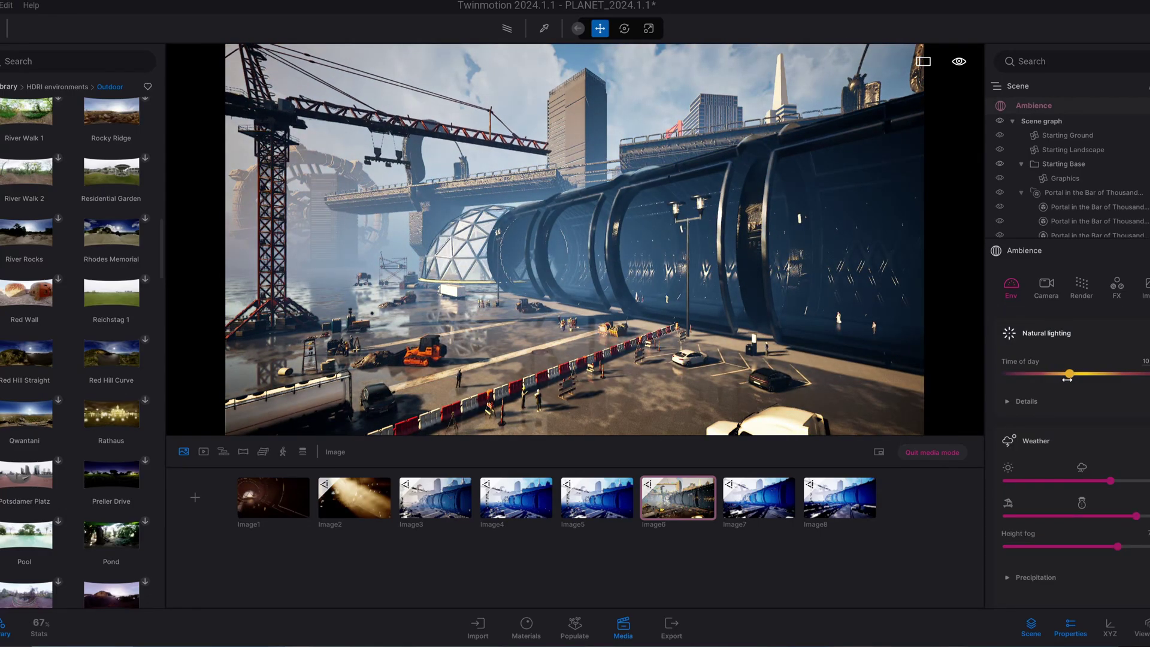
drag(1068, 379, 1065, 379)
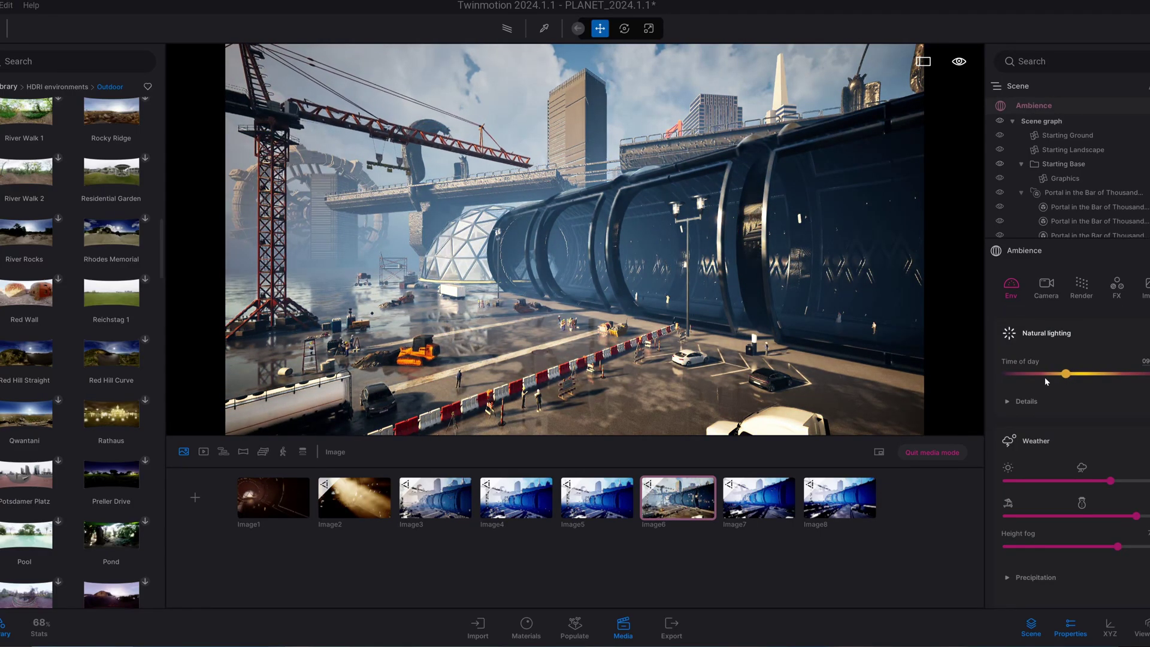